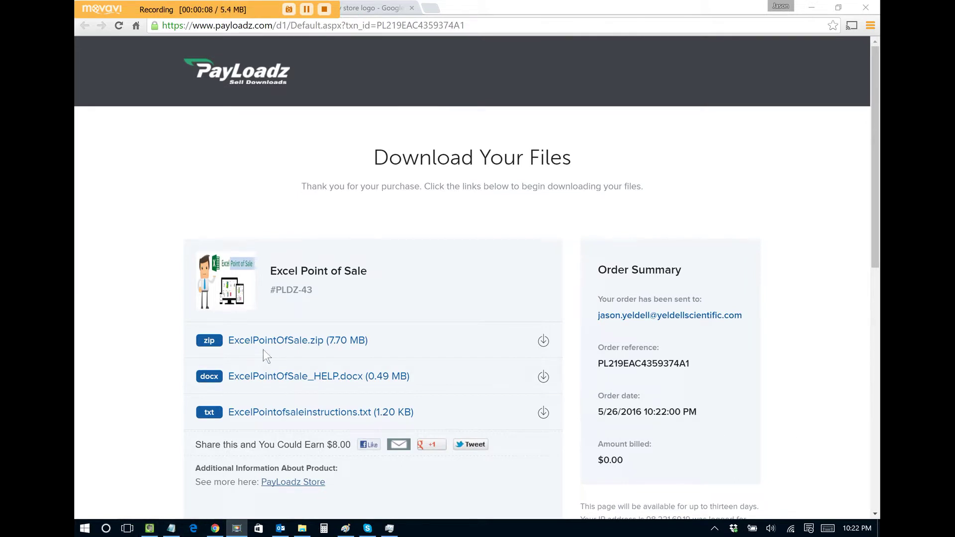
Download ExcelPointOfSale.zip (7.70 MB) from PayLoadz and open the Downloads folder
click(278, 344)
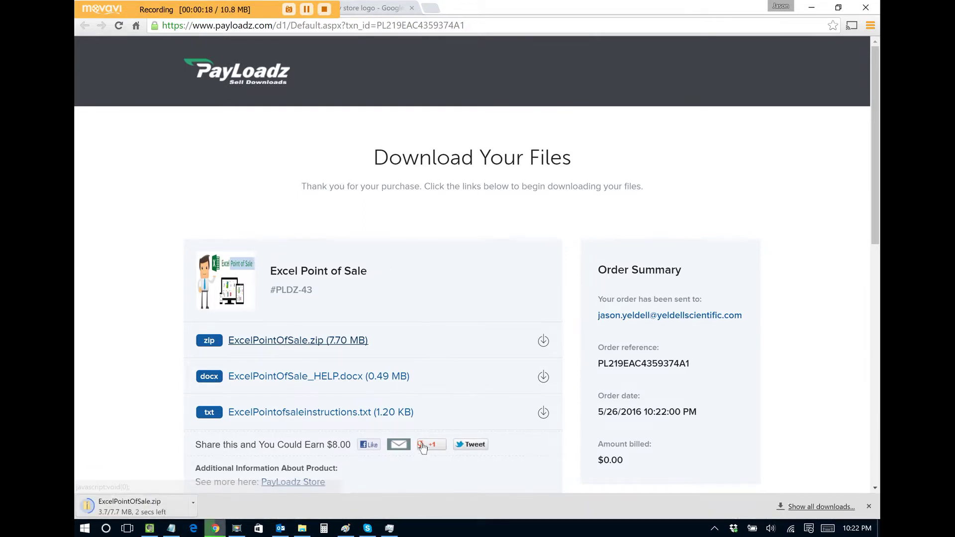
click(302, 529)
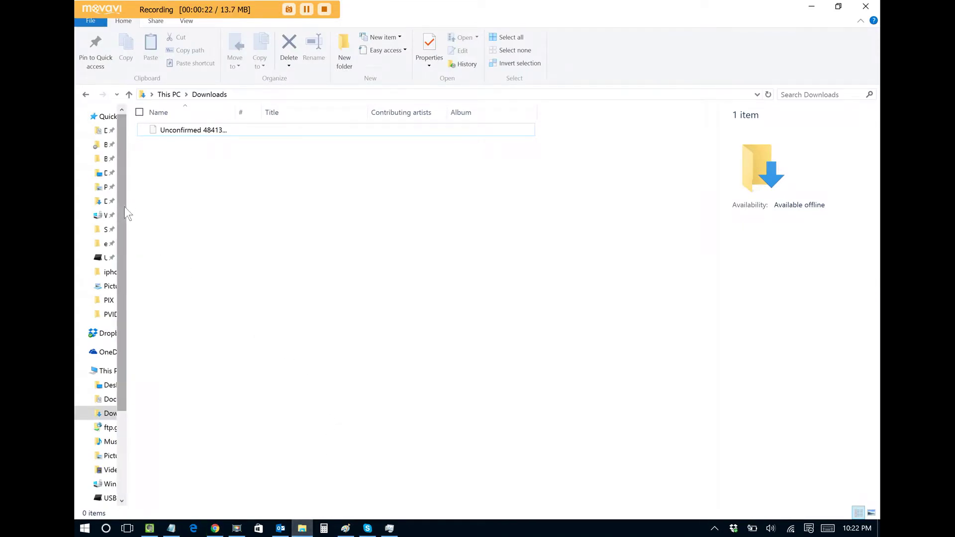
Extract ExcelPointOfSale.zip and open its inner ExcelPointOfSale folder with 15 items
right_click(181, 130)
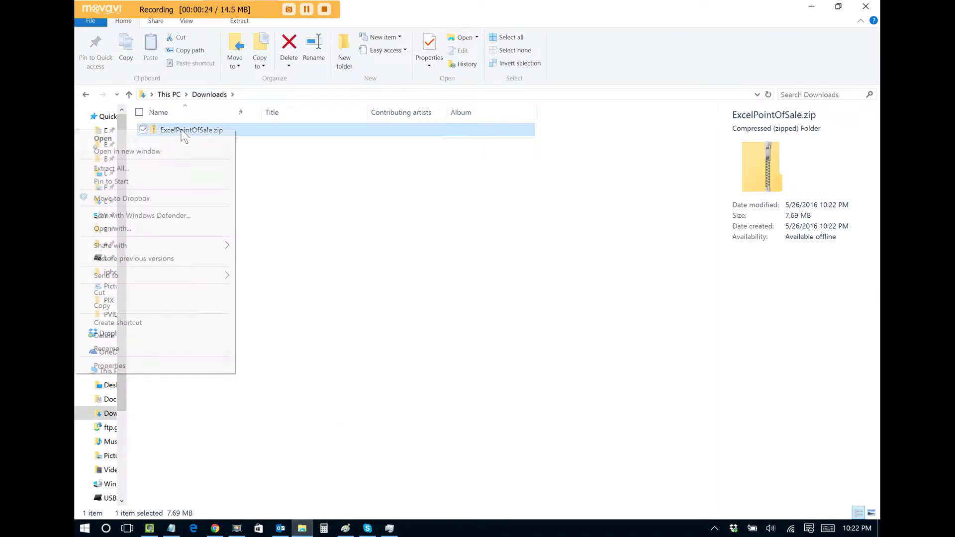
click(161, 166)
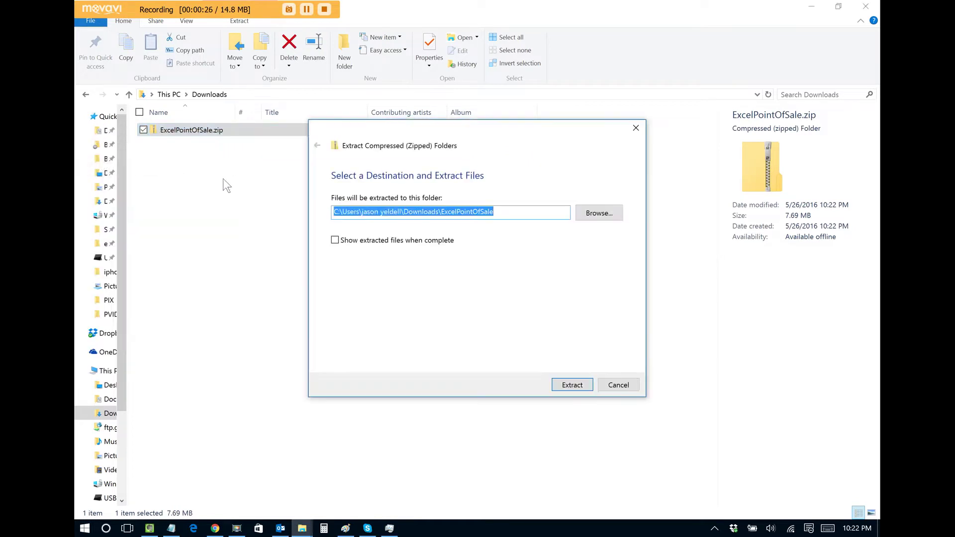
click(580, 385)
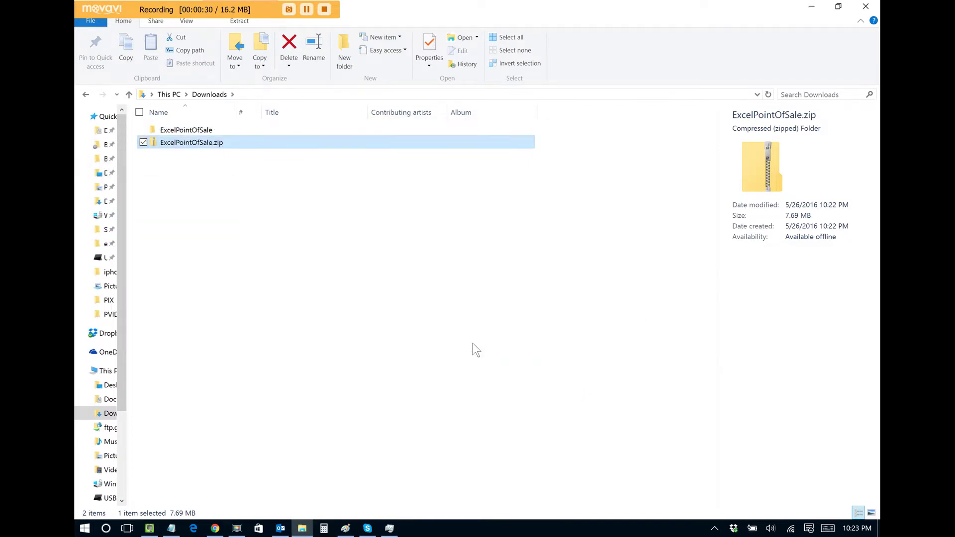
click(405, 322)
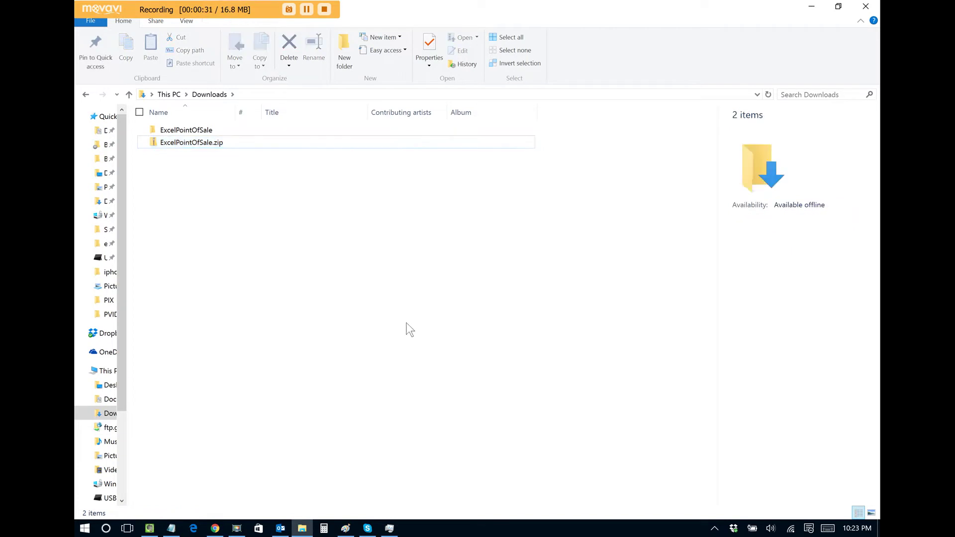
double_click(185, 130)
double_click(186, 131)
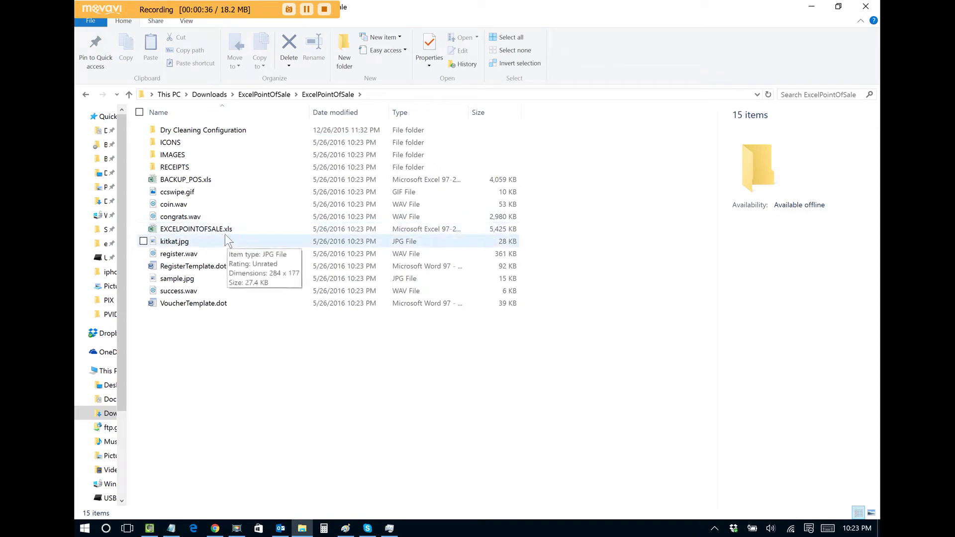
Open EXCELPOINTOFSALE.xls, enable editing, accept the close-to-refresh message, and reopen the workbook
double_click(207, 232)
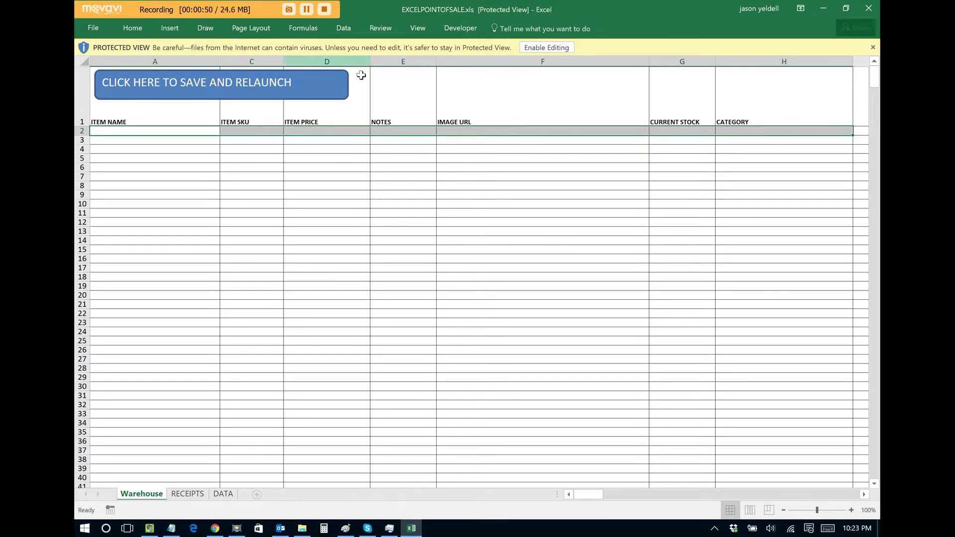
click(547, 48)
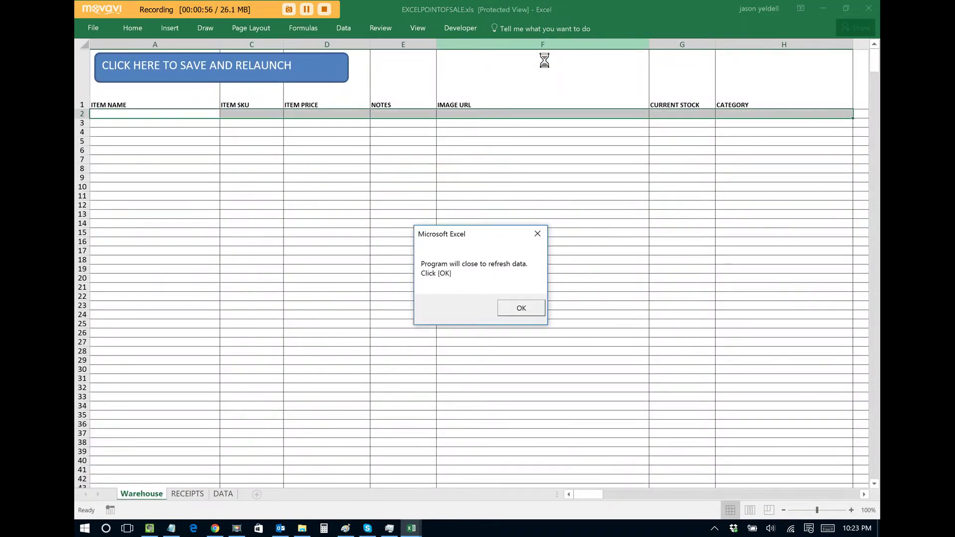
click(518, 307)
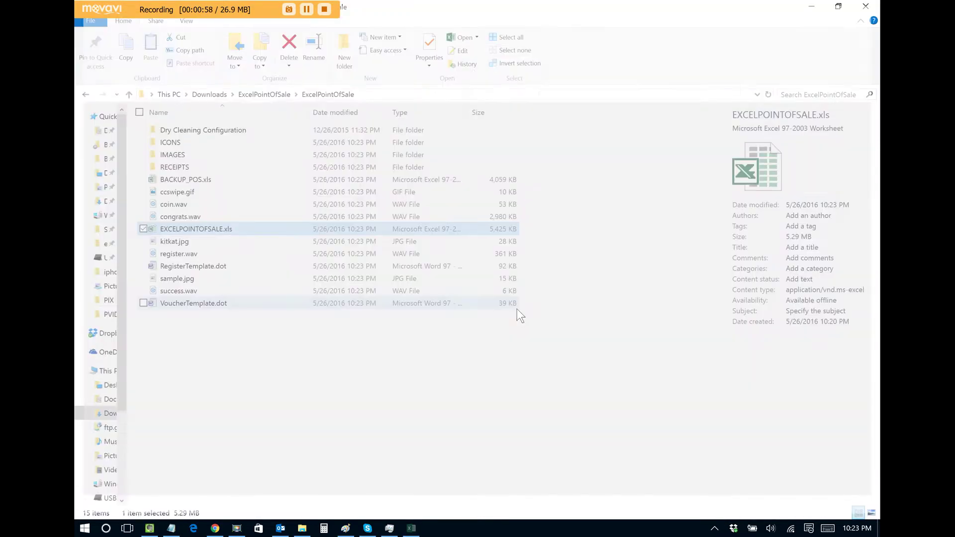
click(369, 386)
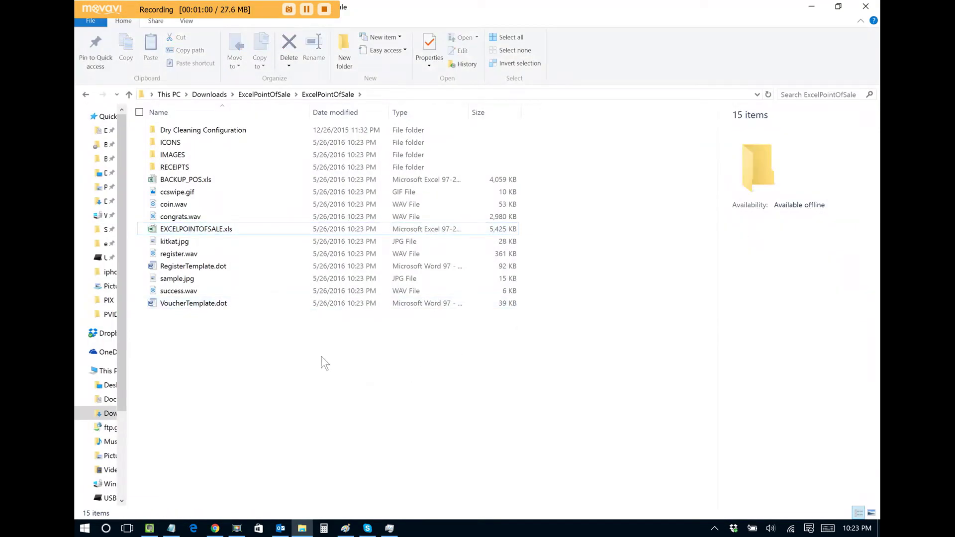
double_click(192, 233)
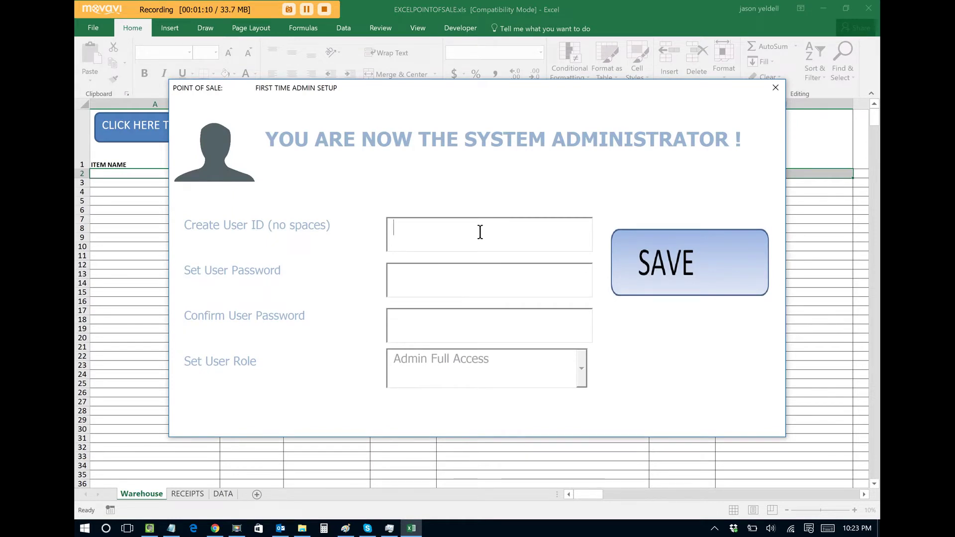
Create the first full-access admin user with a user ID and password, and dismiss the install notice
text(jyeldell)
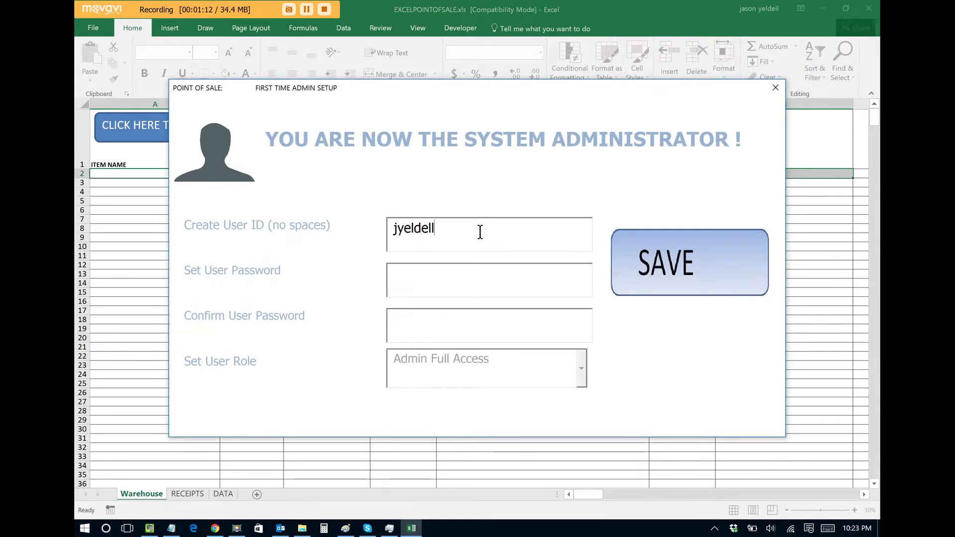
click(460, 279)
text(12345)
click(448, 318)
text(12345)
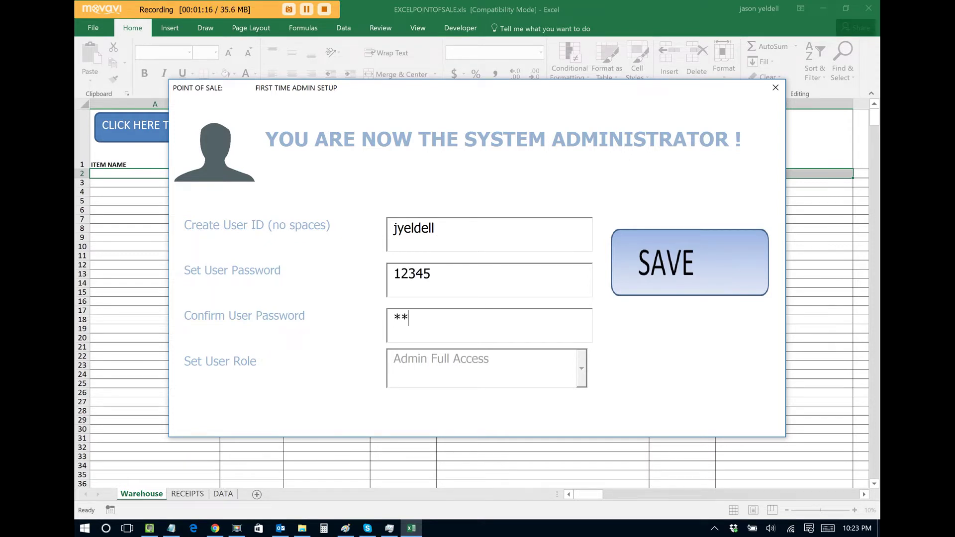
click(671, 266)
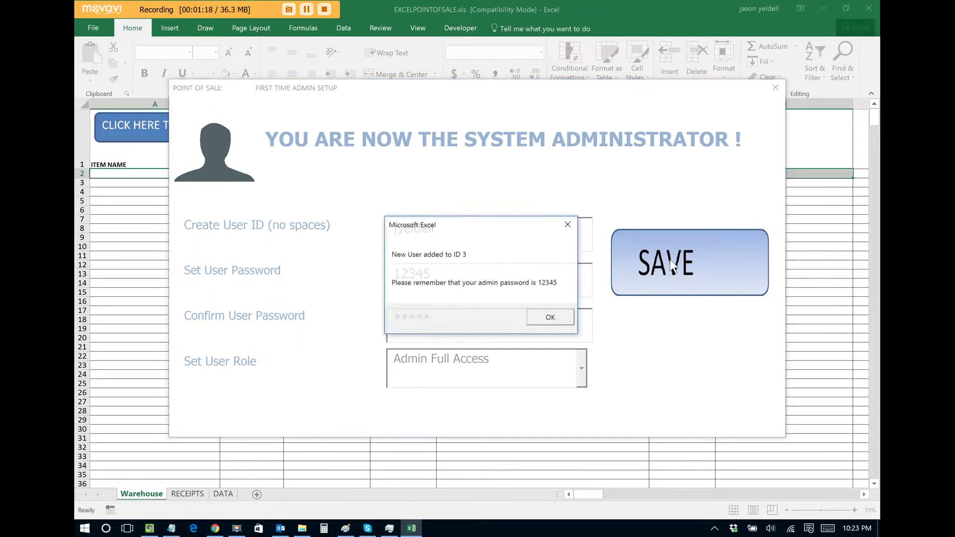
click(543, 321)
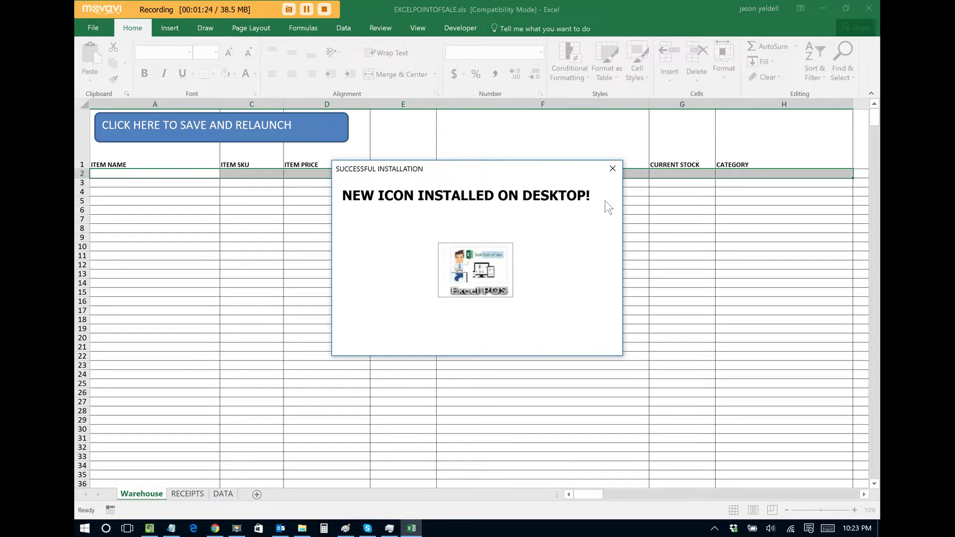
click(610, 169)
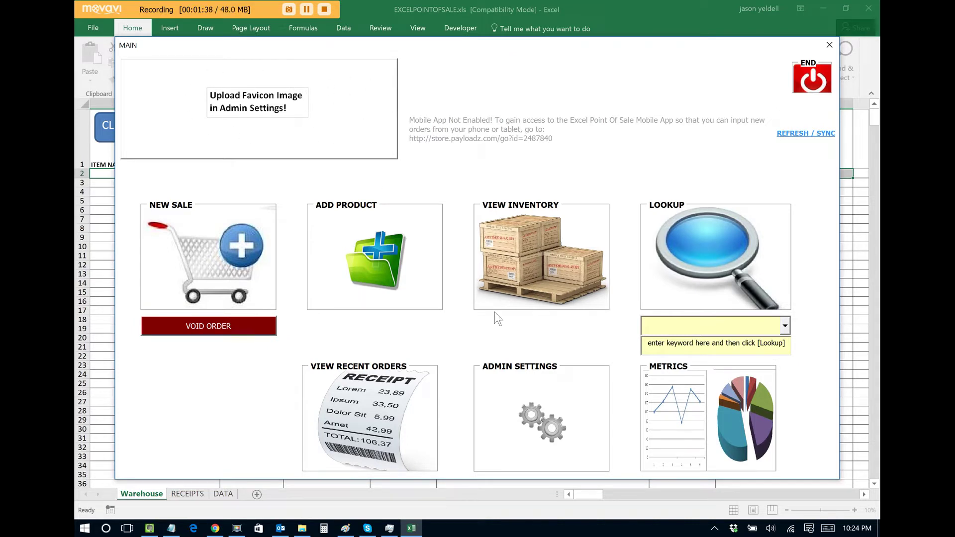
Log in to Admin Settings with the new admin user ID and its password
click(536, 414)
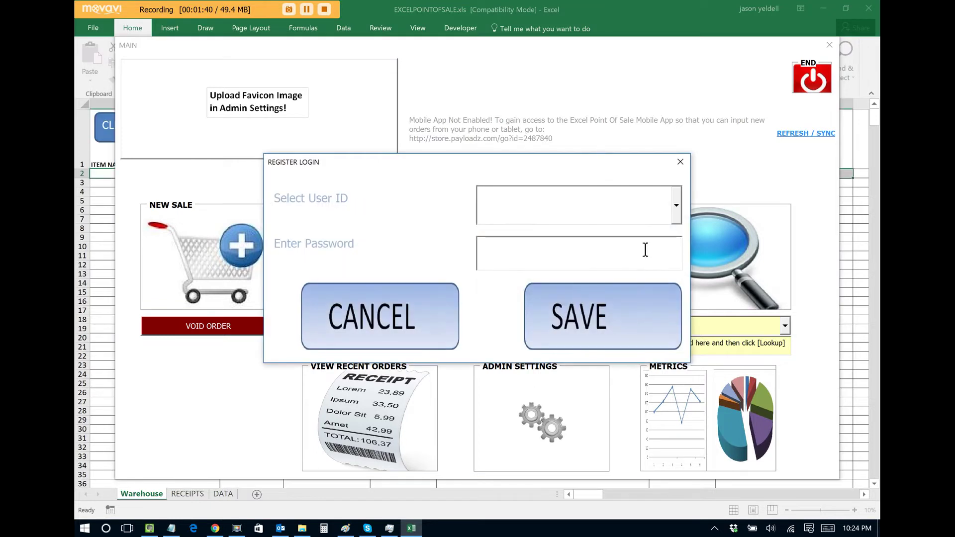
click(675, 217)
click(640, 250)
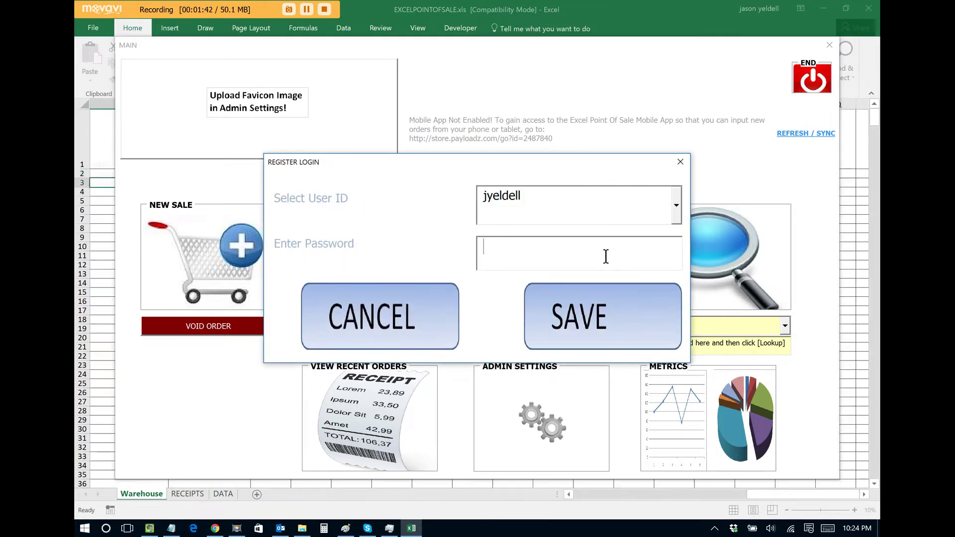
text(*****)
click(589, 309)
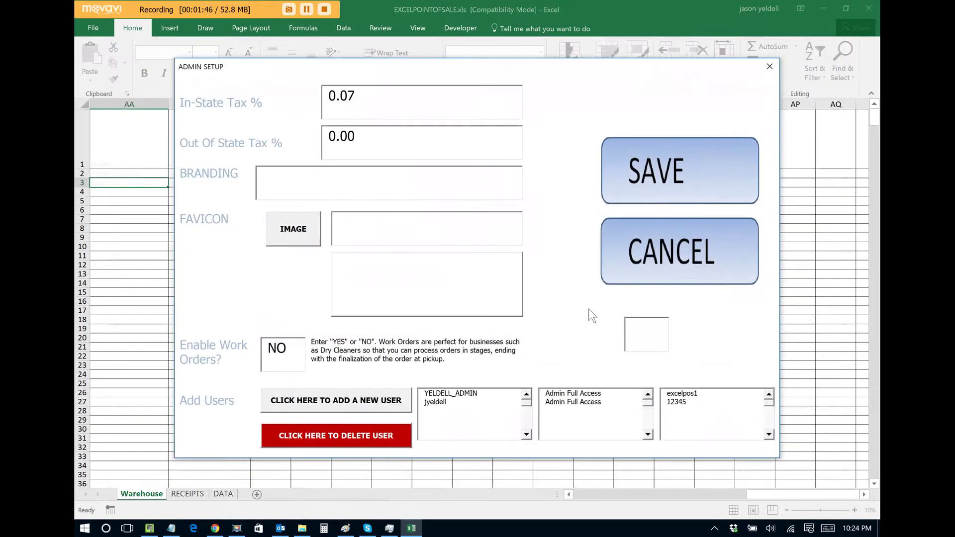
Brand the shop as Jason's Candy Shoppe with the candyStore logo as favicon, and save
text(Jason's Candy Shoppe)
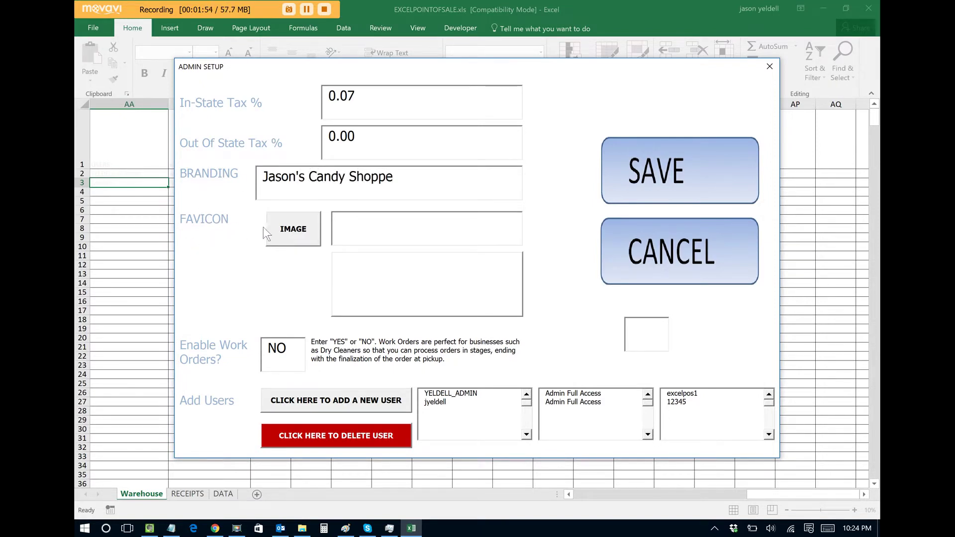
click(294, 233)
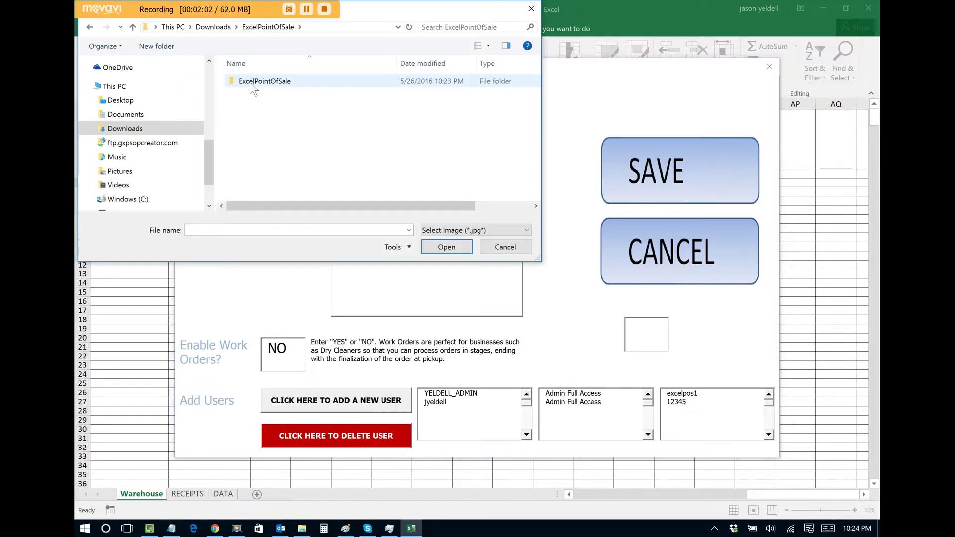
double_click(250, 80)
double_click(252, 101)
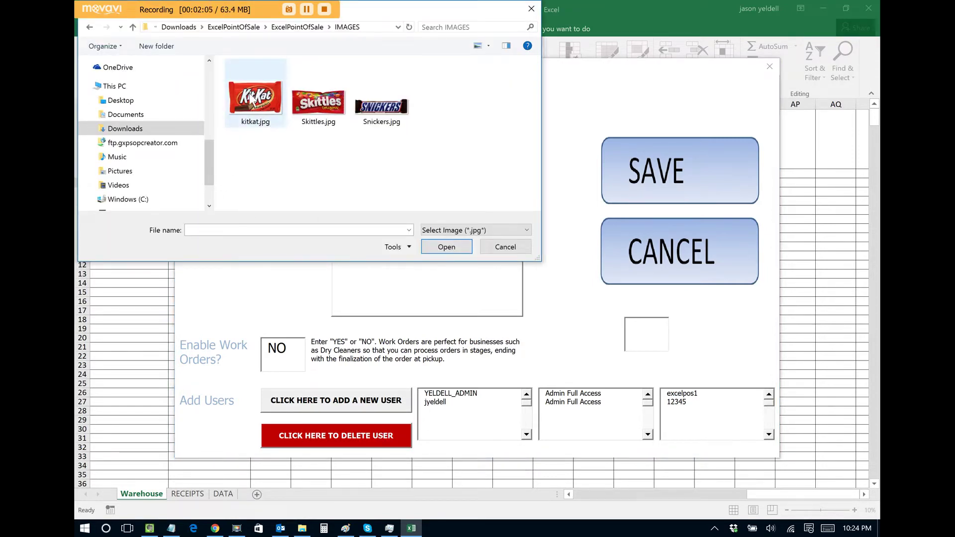
click(119, 171)
click(446, 28)
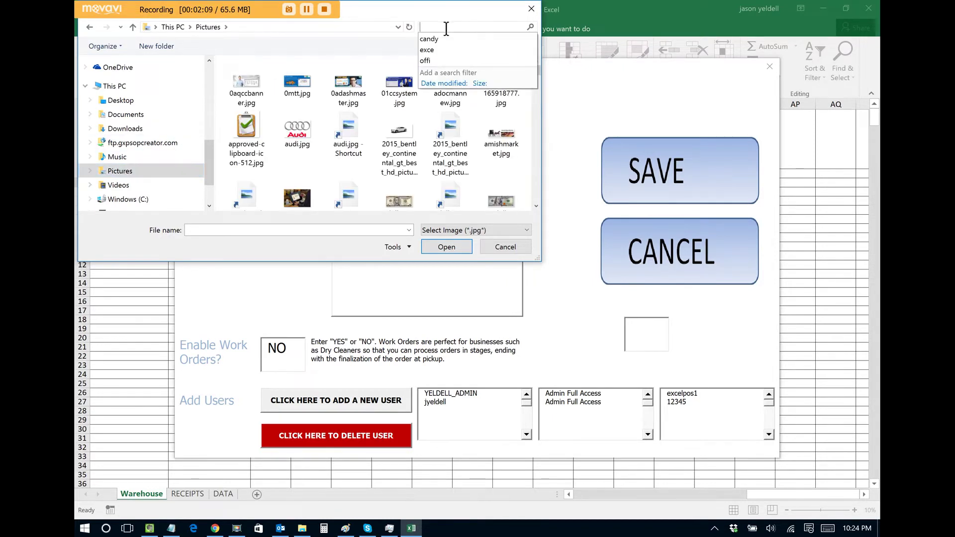
click(441, 39)
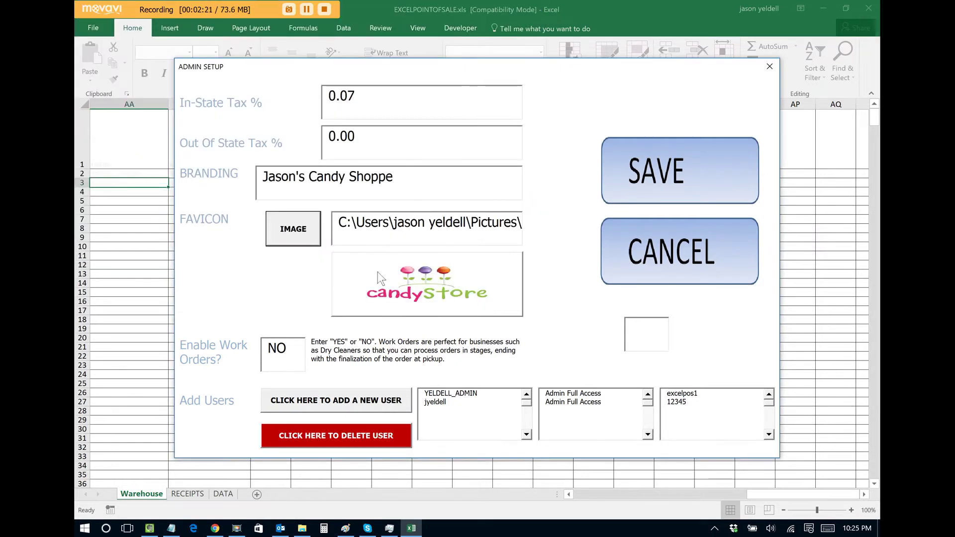
click(668, 179)
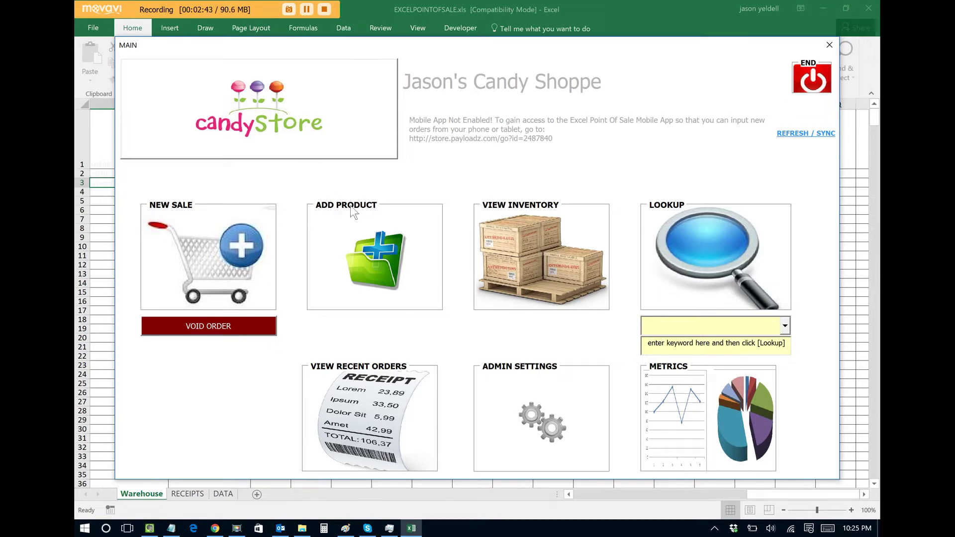
Start Add Product and sign in as the registered user with the account password
click(374, 258)
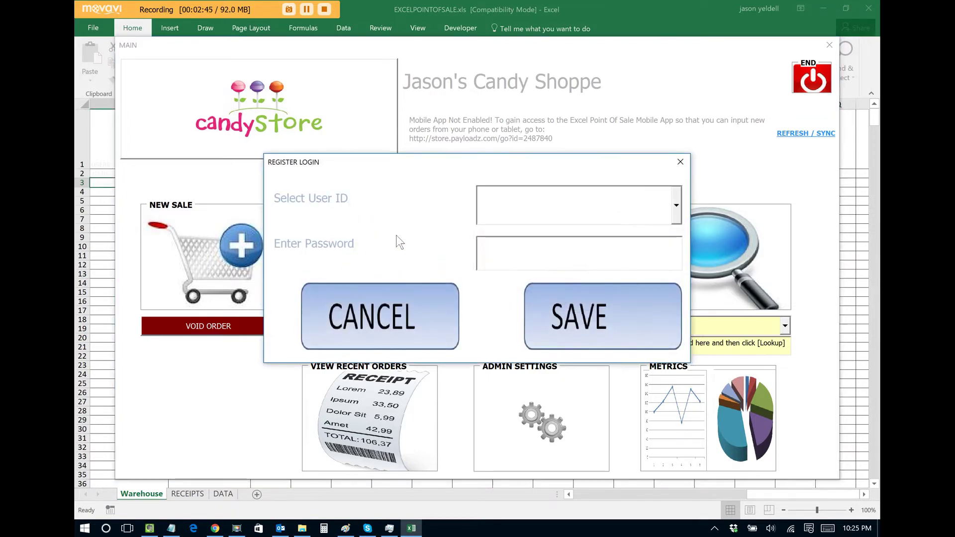
click(676, 214)
click(645, 246)
click(634, 245)
text(12345)
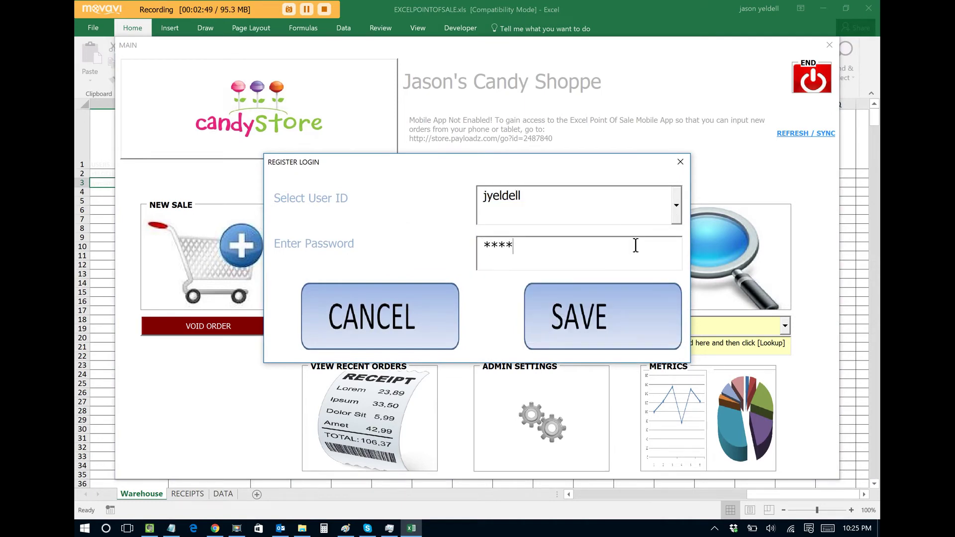
click(592, 299)
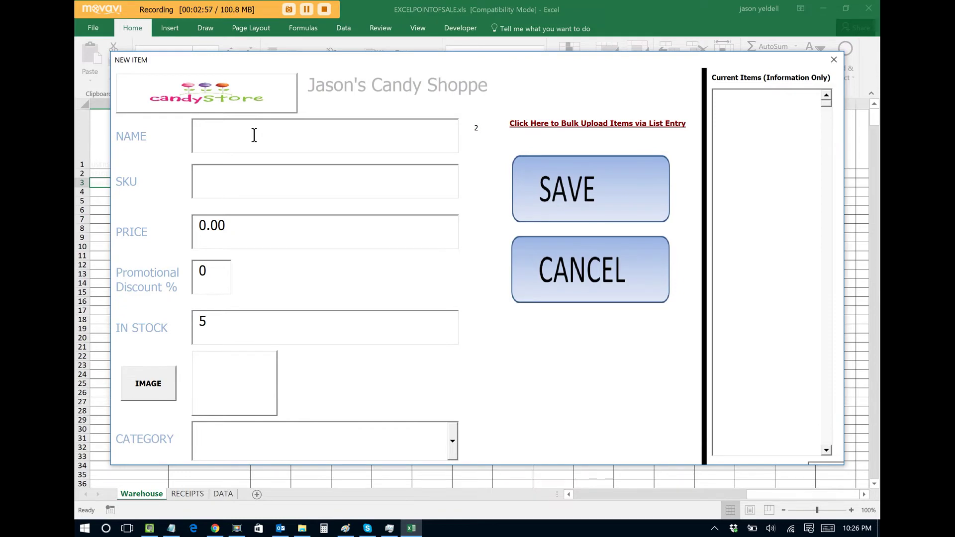
Enter a new item KIT KATS with SKU 0987654 and price 1.29
text(KIT KATS)
click(230, 179)
text(0987654)
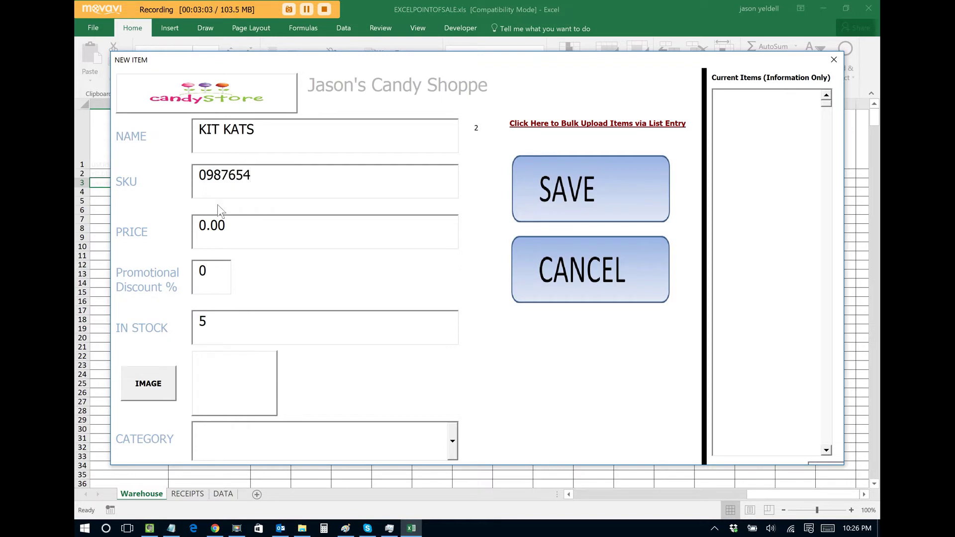
key(Tab)
text(1.29)
Attach kitkat.jpg from the IMAGES folder and save the KIT KATS item
click(161, 383)
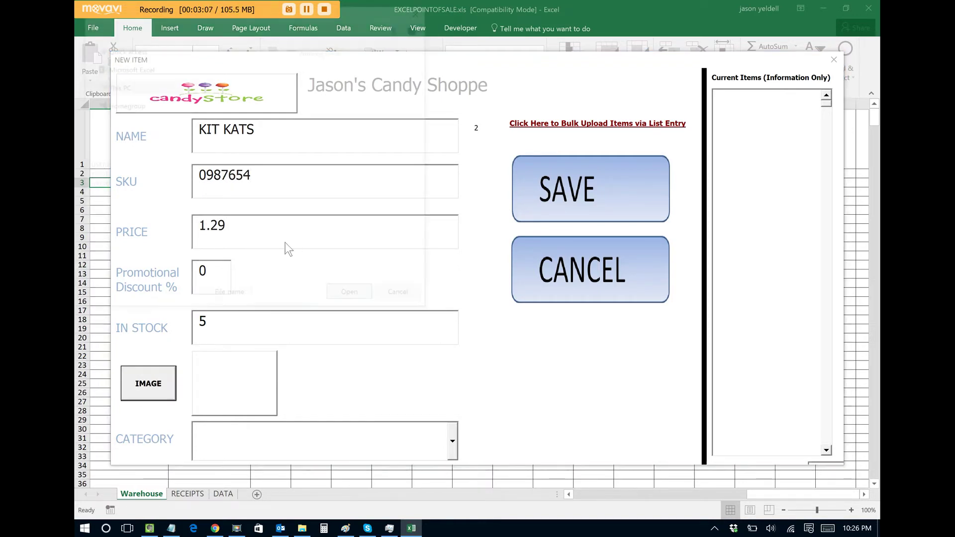
click(125, 109)
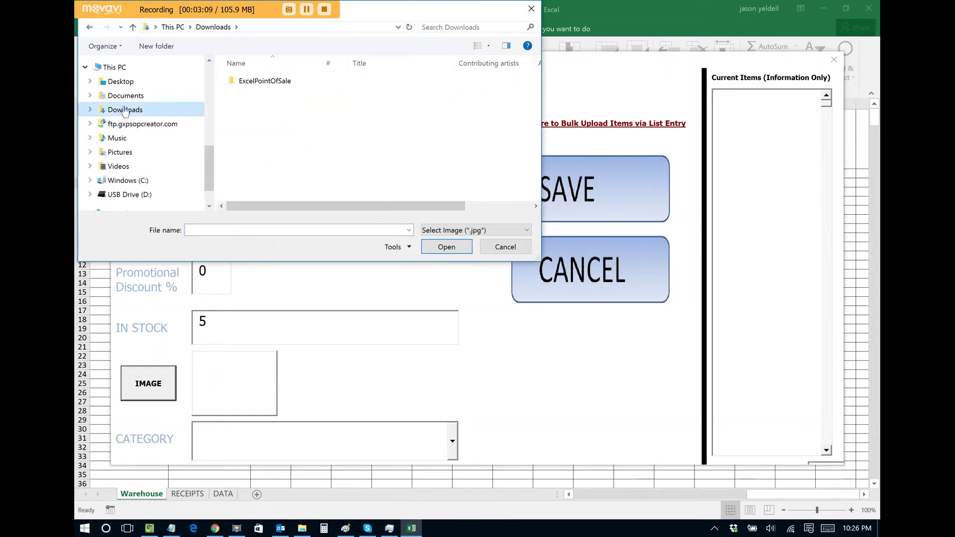
double_click(233, 81)
double_click(243, 82)
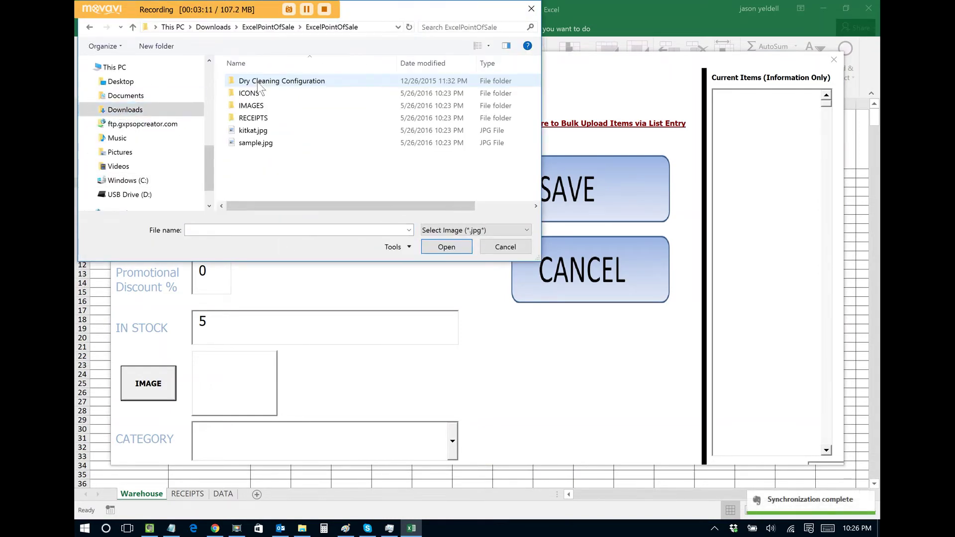
double_click(258, 105)
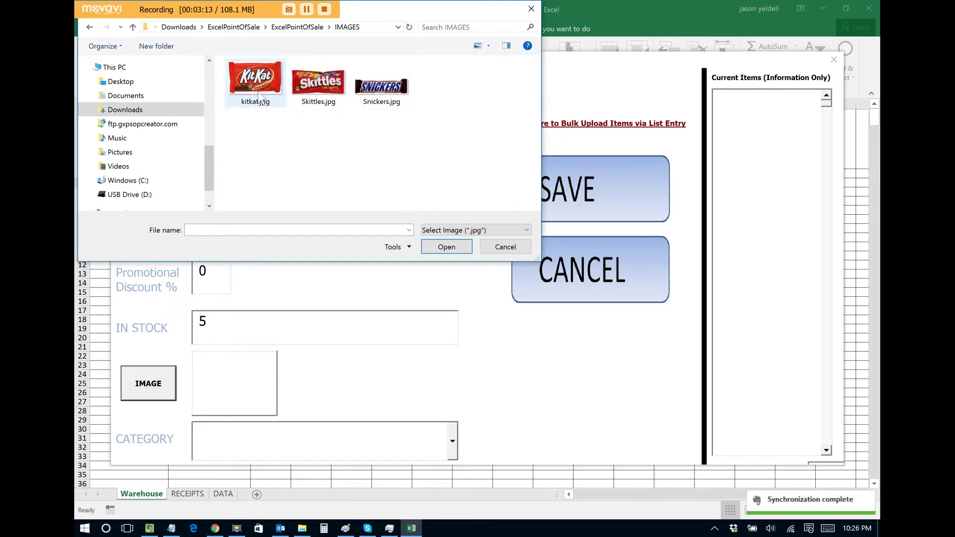
double_click(258, 83)
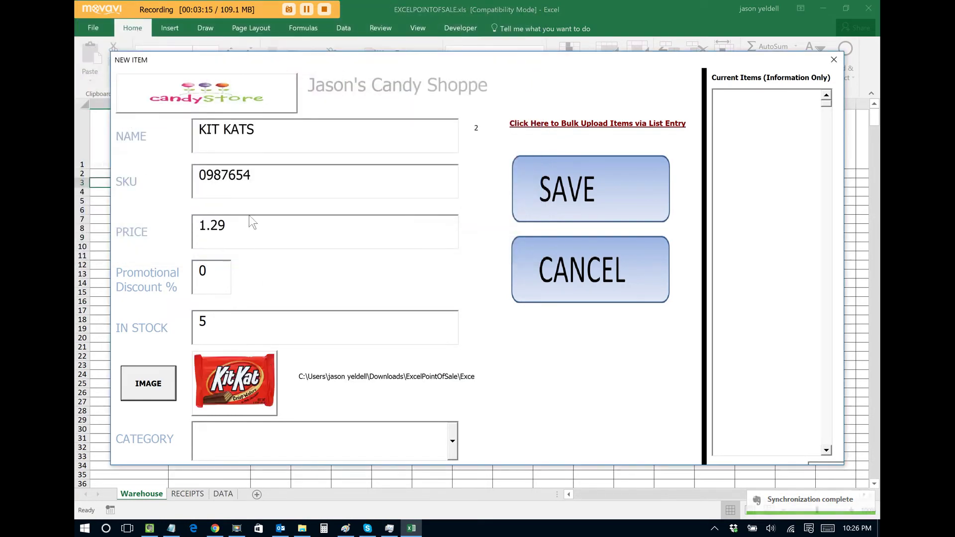
click(590, 191)
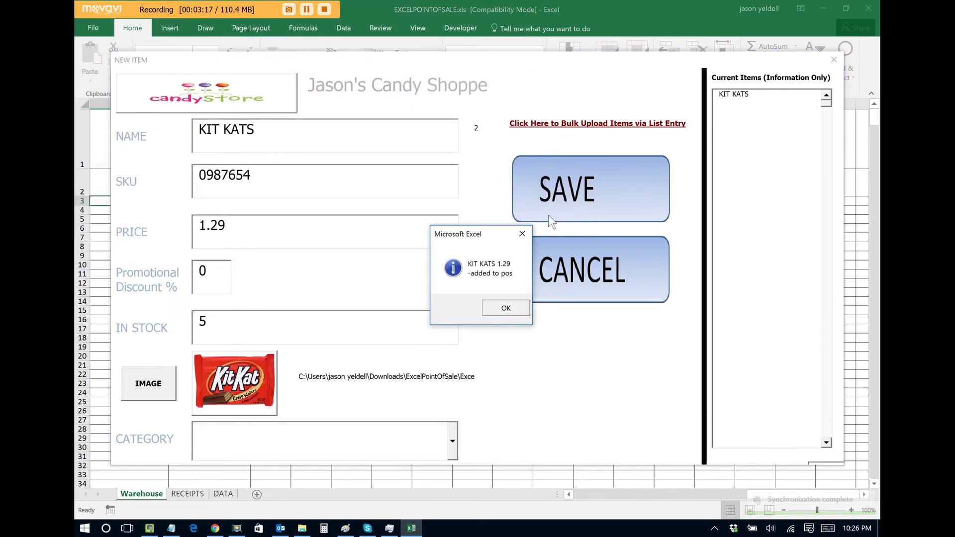
click(506, 309)
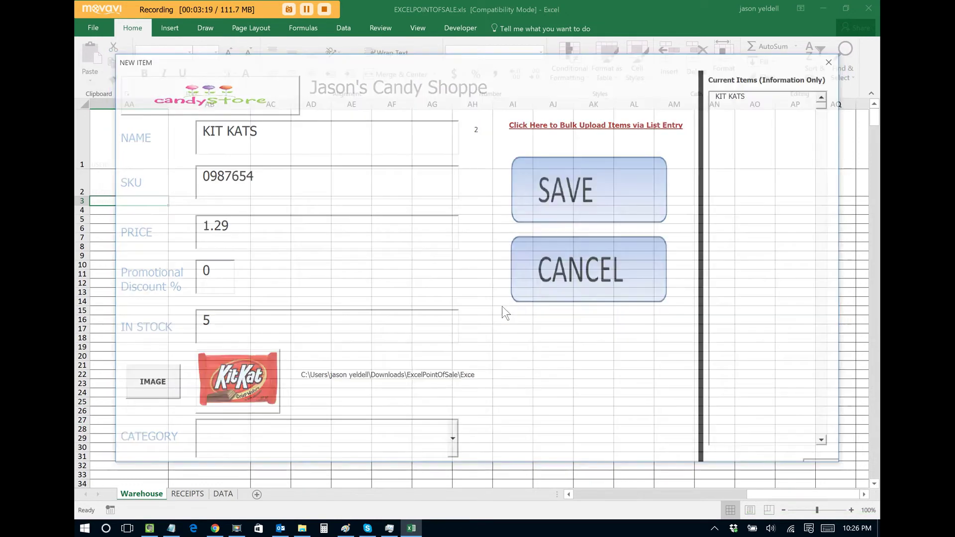
Add Skittles with SKU 1234570, price 1.99 and the Skittles.jpg image
text(Skittles)
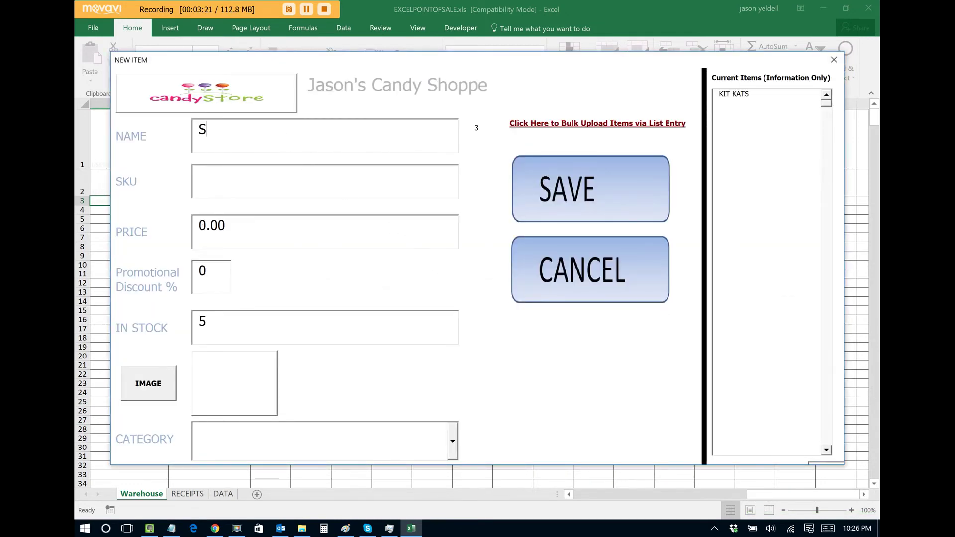
click(295, 180)
text(1234570)
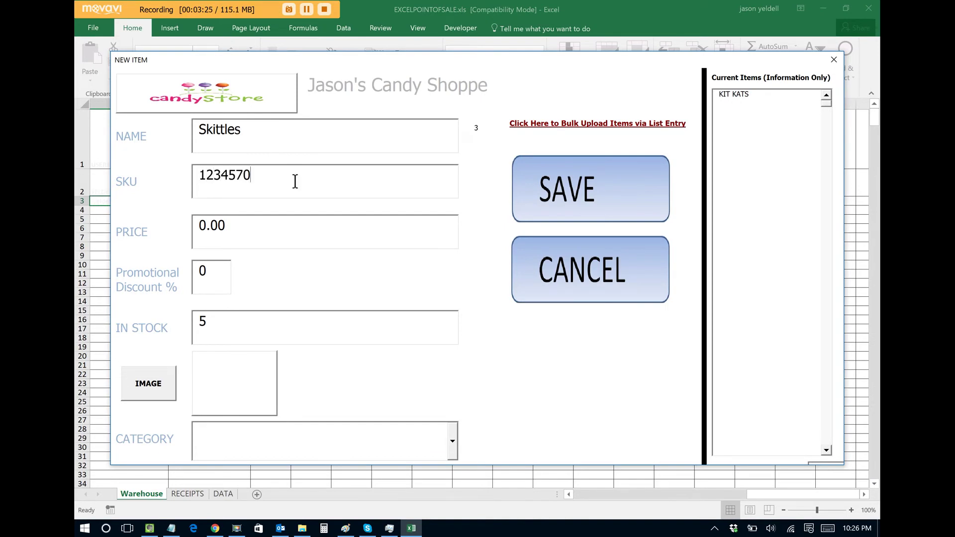
click(154, 391)
double_click(316, 106)
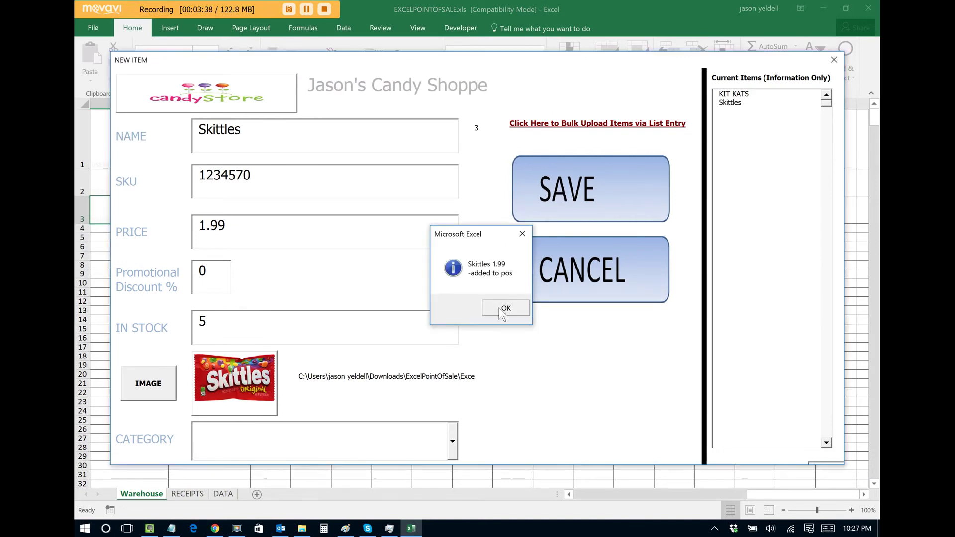
click(499, 308)
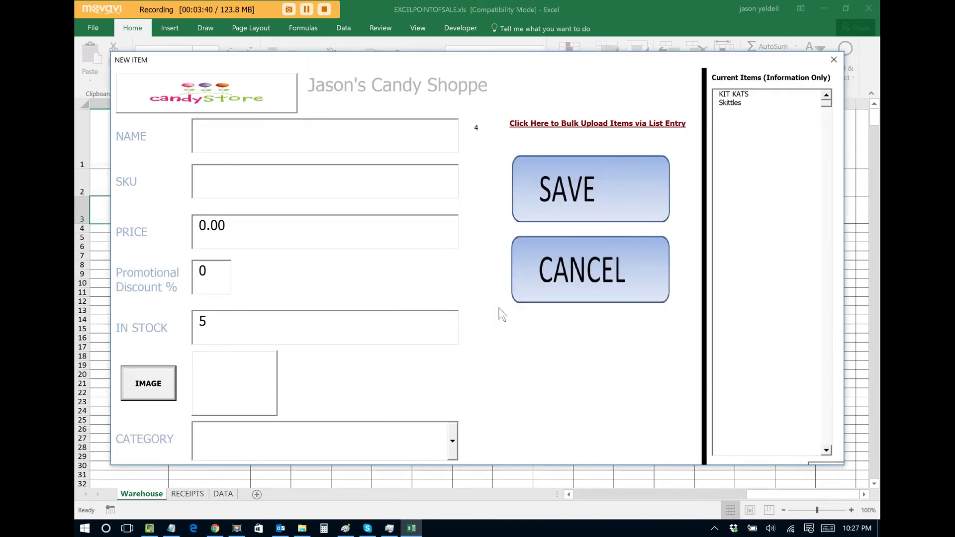
Leave product entry and start a new in-state sale under the chosen cashier ID
click(595, 262)
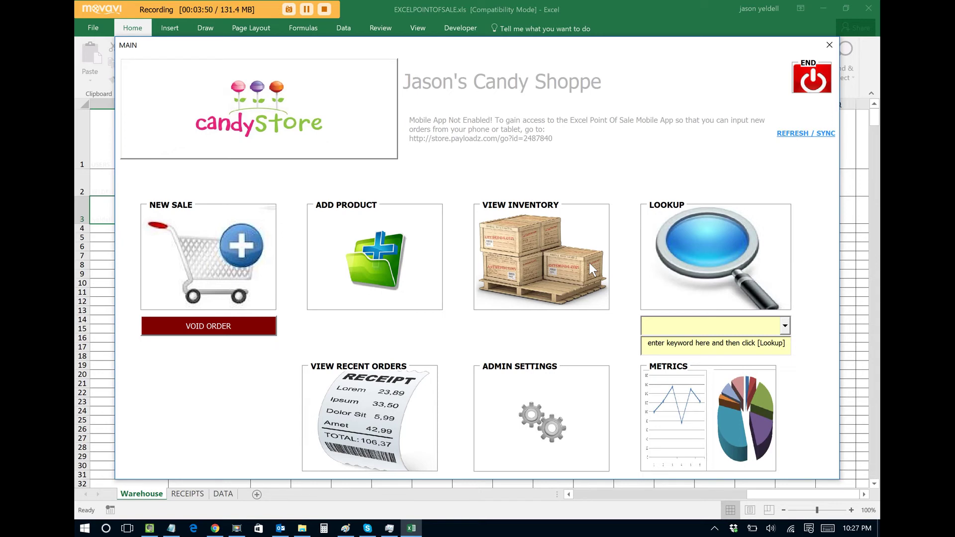
click(214, 256)
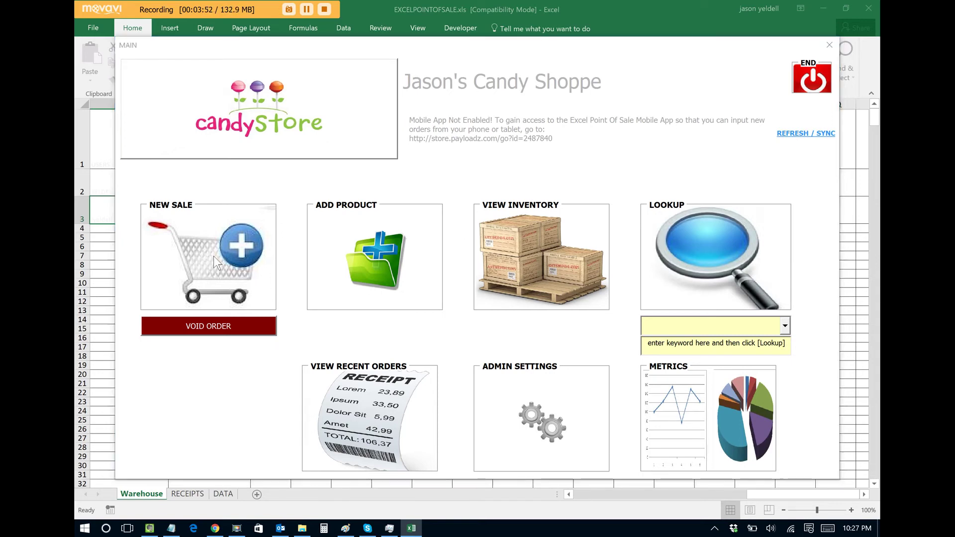
click(674, 221)
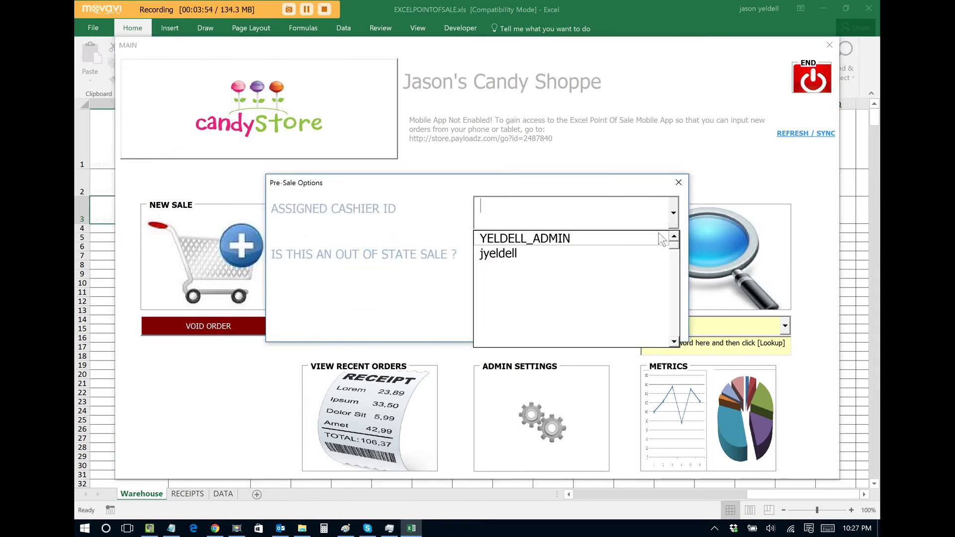
click(645, 250)
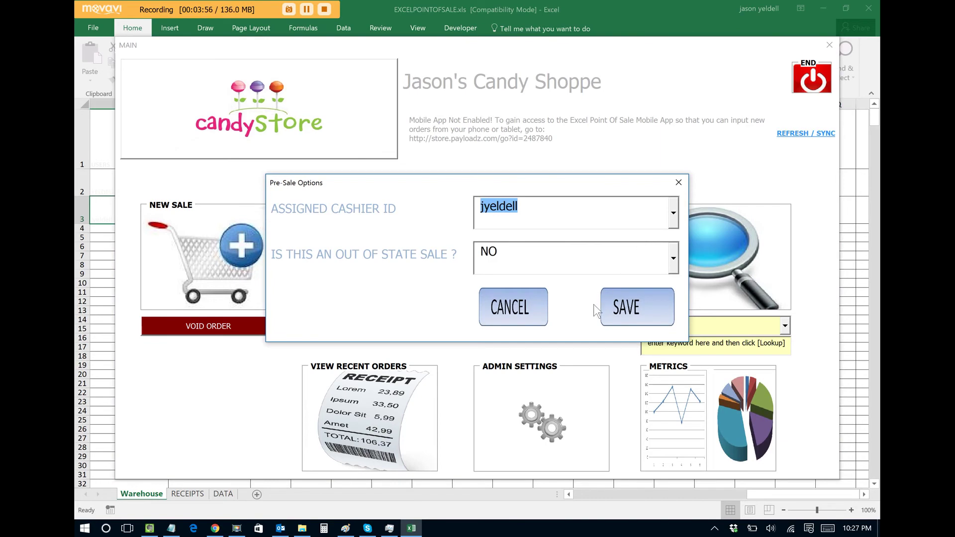
click(642, 311)
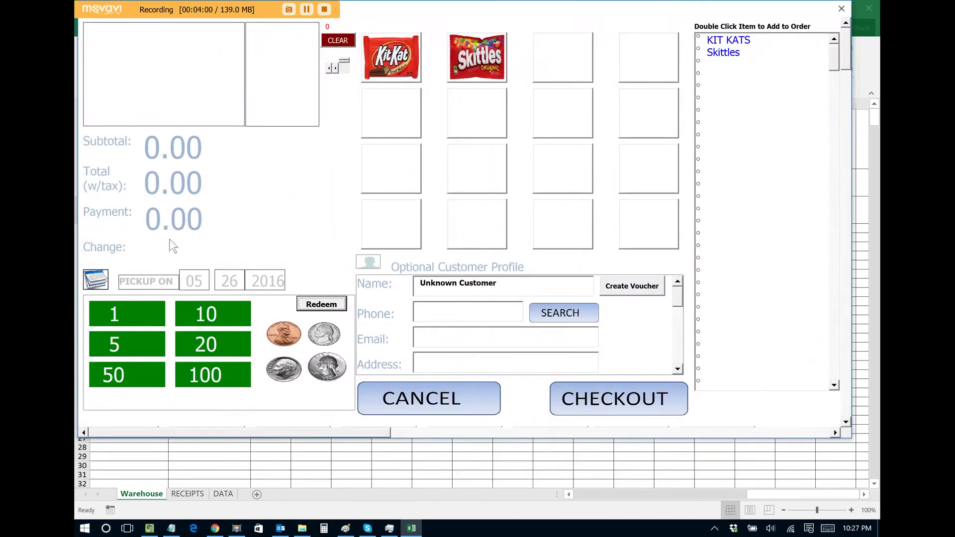
Add two Skittles at 1.99 each and enter a 5.00 payment, giving 0.74 change
click(479, 59)
click(479, 58)
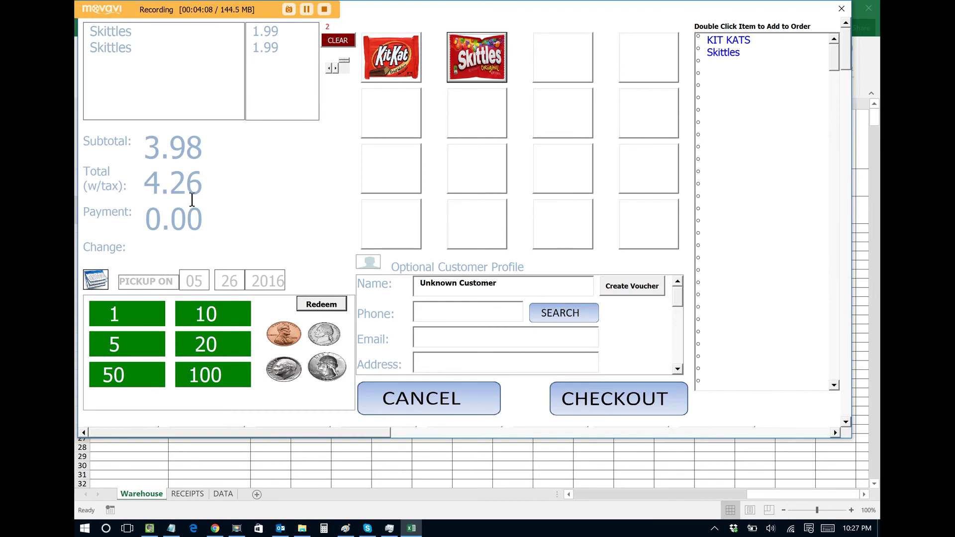
drag(209, 217, 134, 230)
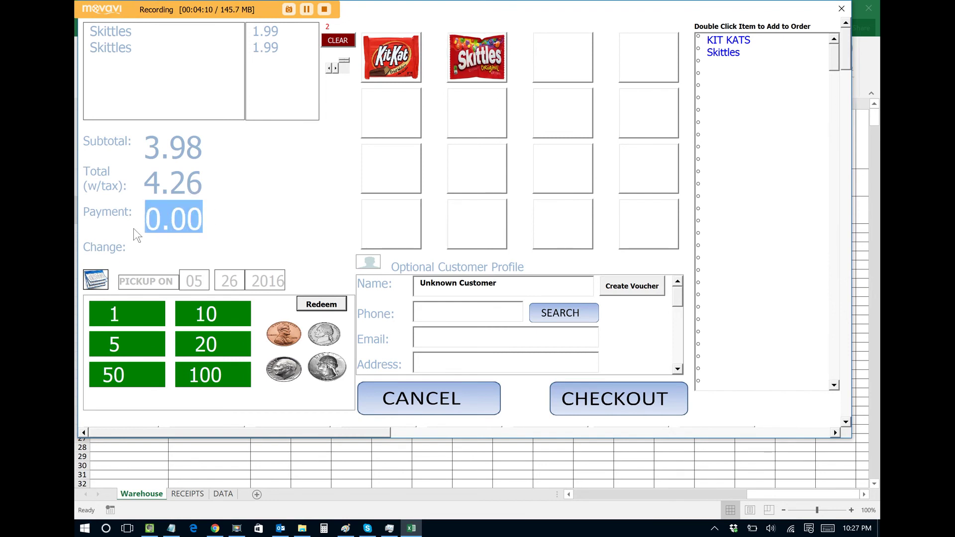
text(5.00)
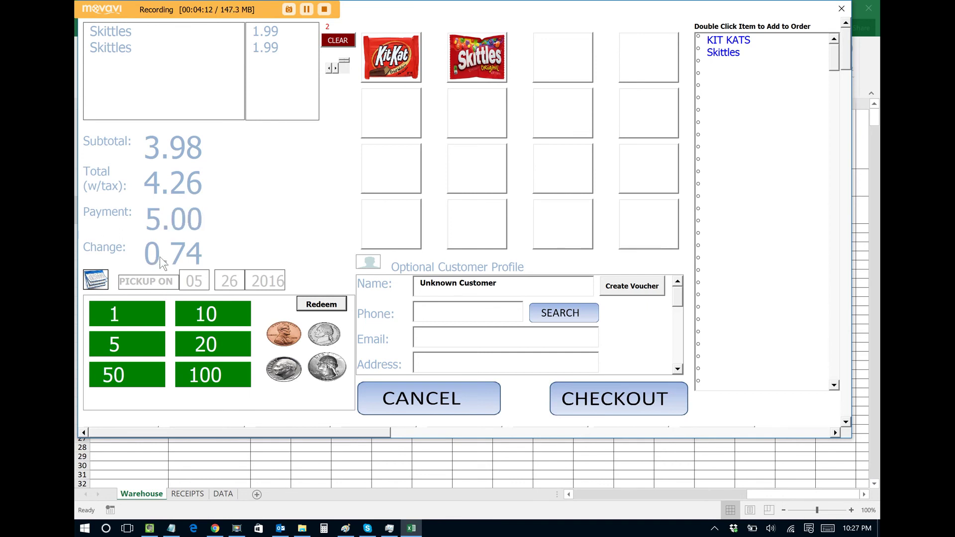